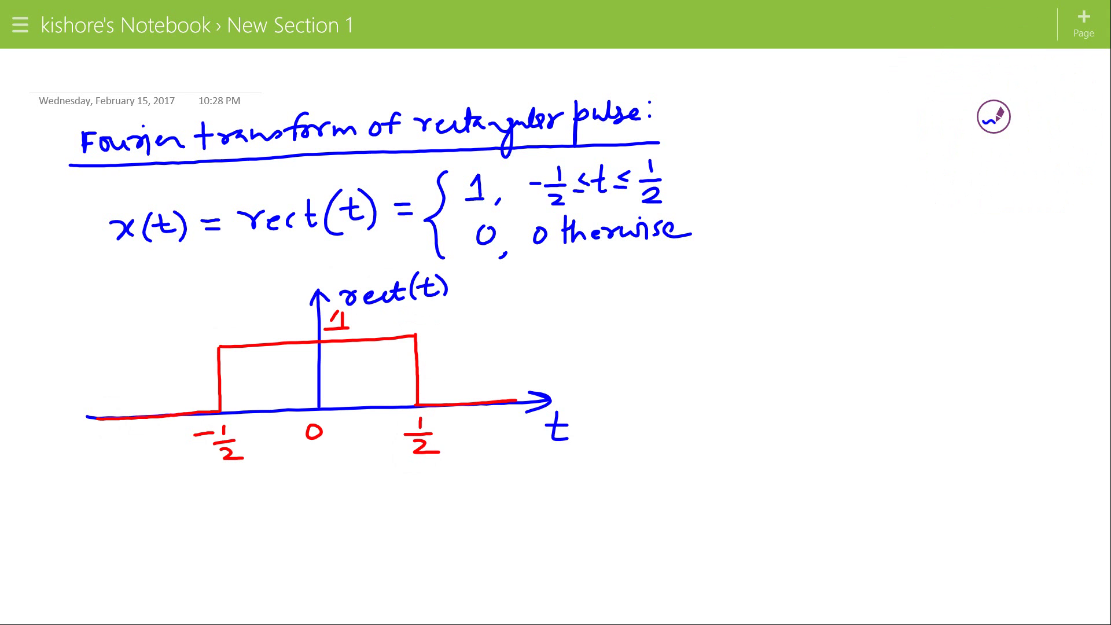
Ink X(ω) = ∫ x(t) e^(−jωt) dt from −∞ to ∞ below the pulse graph
{"action": "mouse_move", "coordinate": [94, 501]}
{"action": "left_mouse_down"}
{"action": "mouse_move", "coordinate": [115, 537]}
{"action": "mouse_move", "coordinate": [95, 535]}
{"action": "left_mouse_up"}
{"action": "left_click_drag", "start_coordinate": [124, 507], "coordinate": [122, 531]}
{"action": "mouse_move", "coordinate": [129, 507]}
{"action": "left_mouse_down"}
{"action": "mouse_move", "coordinate": [151, 519]}
{"action": "mouse_move", "coordinate": [125, 534]}
{"action": "mouse_move", "coordinate": [169, 533]}
{"action": "left_mouse_up"}
{"action": "left_click_drag", "start_coordinate": [173, 510], "coordinate": [190, 516]}
{"action": "mouse_move", "coordinate": [248, 490]}
{"action": "left_mouse_down"}
{"action": "mouse_move", "coordinate": [231, 555]}
{"action": "mouse_move", "coordinate": [259, 554]}
{"action": "mouse_move", "coordinate": [250, 481]}
{"action": "mouse_move", "coordinate": [265, 477]}
{"action": "mouse_move", "coordinate": [283, 515]}
{"action": "mouse_move", "coordinate": [275, 515]}
{"action": "left_mouse_up"}
{"action": "mouse_move", "coordinate": [310, 491]}
{"action": "left_mouse_down"}
{"action": "mouse_move", "coordinate": [312, 512]}
{"action": "mouse_move", "coordinate": [316, 502]}
{"action": "mouse_move", "coordinate": [293, 516]}
{"action": "left_mouse_up"}
{"action": "mouse_move", "coordinate": [318, 491]}
{"action": "left_mouse_down"}
{"action": "mouse_move", "coordinate": [326, 516]}
{"action": "mouse_move", "coordinate": [361, 510]}
{"action": "mouse_move", "coordinate": [355, 480]}
{"action": "mouse_move", "coordinate": [358, 490]}
{"action": "mouse_move", "coordinate": [387, 470]}
{"action": "mouse_move", "coordinate": [402, 482]}
{"action": "mouse_move", "coordinate": [404, 472]}
{"action": "mouse_move", "coordinate": [412, 513]}
{"action": "mouse_move", "coordinate": [430, 516]}
{"action": "left_mouse_up"}
{"action": "left_click", "coordinate": [361, 462]}
{"action": "left_click_drag", "start_coordinate": [424, 501], "coordinate": [441, 500]}
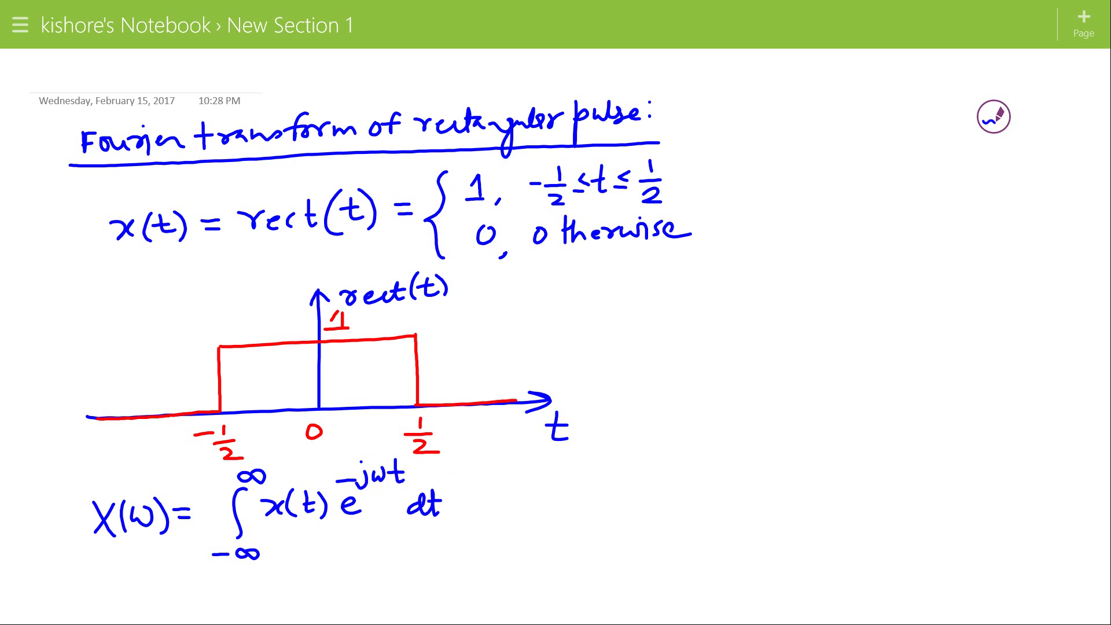
Draw a vertical divider down the page and write 'X(ω) =' to its right
{"action": "left_click_drag", "start_coordinate": [698, 112], "coordinate": [699, 580]}
{"action": "mouse_move", "coordinate": [717, 165]}
{"action": "left_mouse_down"}
{"action": "mouse_move", "coordinate": [735, 196]}
{"action": "mouse_move", "coordinate": [717, 196]}
{"action": "mouse_move", "coordinate": [745, 196]}
{"action": "left_mouse_up"}
{"action": "mouse_move", "coordinate": [754, 176]}
{"action": "left_mouse_down"}
{"action": "mouse_move", "coordinate": [746, 197]}
{"action": "mouse_move", "coordinate": [781, 169]}
{"action": "mouse_move", "coordinate": [725, 168]}
{"action": "mouse_move", "coordinate": [811, 176]}
{"action": "left_mouse_up"}
{"action": "left_click_drag", "start_coordinate": [798, 184], "coordinate": [810, 184]}
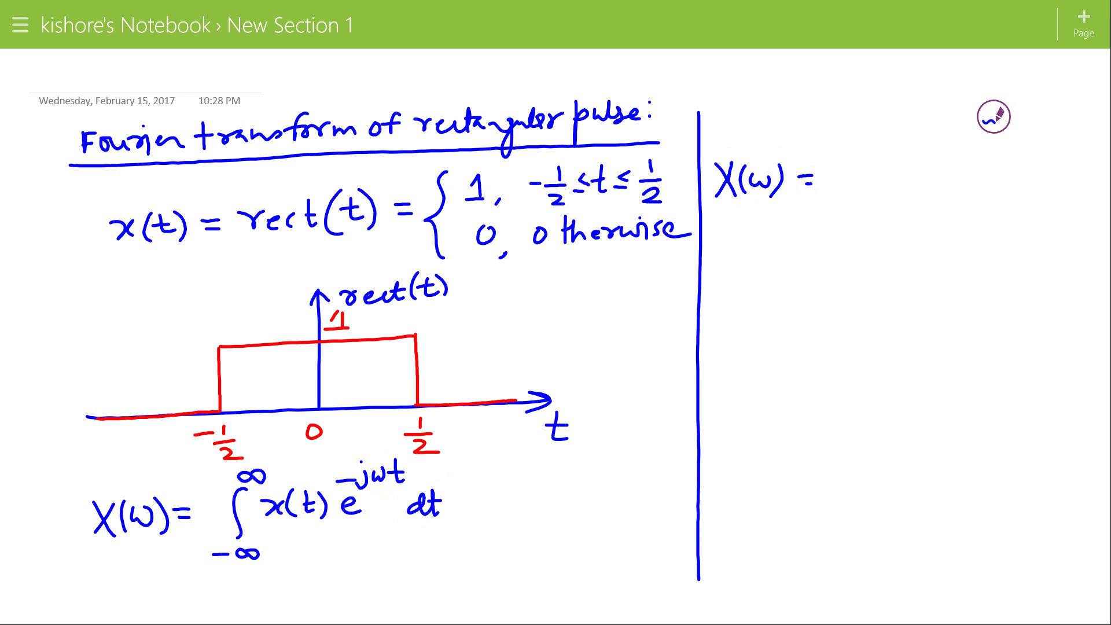
Label the t-axis with 0 on both sides of the pulse and arrows toward −∞ and ∞
{"action": "mouse_move", "coordinate": [134, 391]}
{"action": "left_mouse_down"}
{"action": "mouse_move", "coordinate": [149, 394]}
{"action": "mouse_move", "coordinate": [136, 389]}
{"action": "left_mouse_up"}
{"action": "mouse_move", "coordinate": [59, 447]}
{"action": "left_mouse_down"}
{"action": "mouse_move", "coordinate": [190, 449]}
{"action": "mouse_move", "coordinate": [183, 456]}
{"action": "left_mouse_up"}
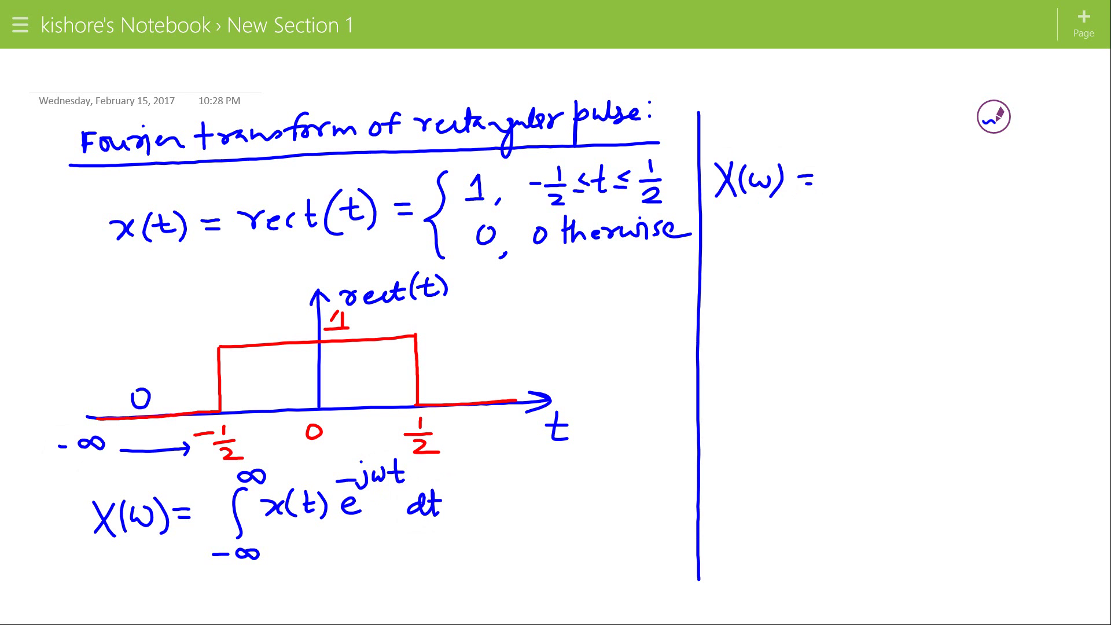
{"action": "left_click_drag", "start_coordinate": [479, 377], "coordinate": [481, 379]}
{"action": "left_click_drag", "start_coordinate": [441, 430], "coordinate": [490, 429]}
{"action": "mouse_move", "coordinate": [479, 423]}
{"action": "left_mouse_down"}
{"action": "mouse_move", "coordinate": [480, 437]}
{"action": "mouse_move", "coordinate": [510, 429]}
{"action": "left_mouse_up"}
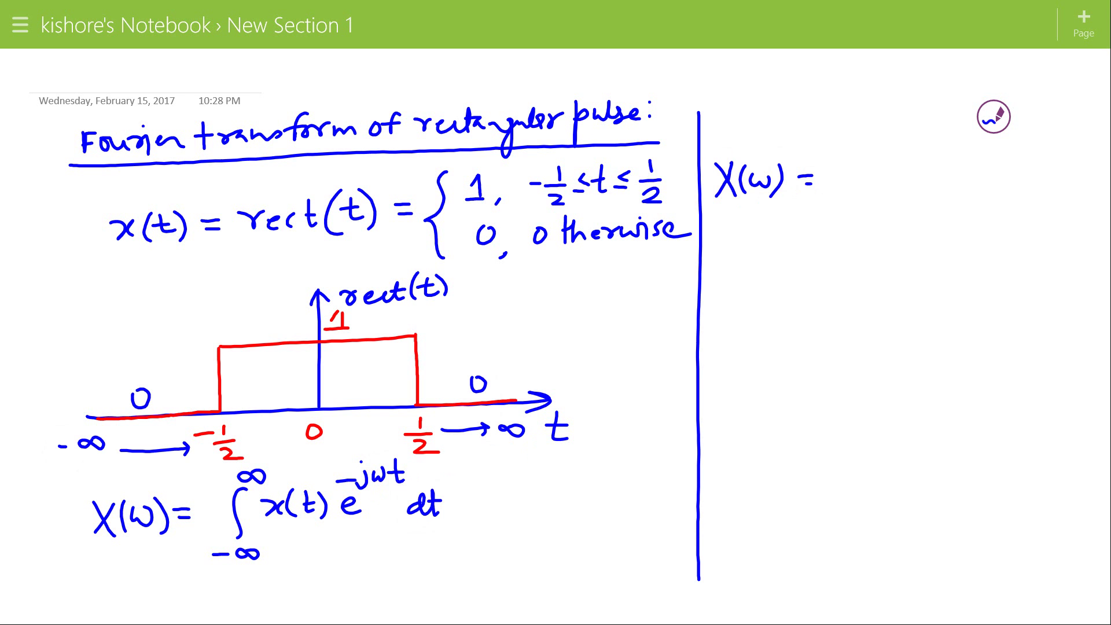
Write the integral from −½ to ½ of 1·e^(−jωt) dt, ticking the pulse height 1
{"action": "mouse_move", "coordinate": [844, 149]}
{"action": "left_mouse_down"}
{"action": "mouse_move", "coordinate": [821, 221]}
{"action": "mouse_move", "coordinate": [836, 222]}
{"action": "mouse_move", "coordinate": [849, 247]}
{"action": "left_mouse_up"}
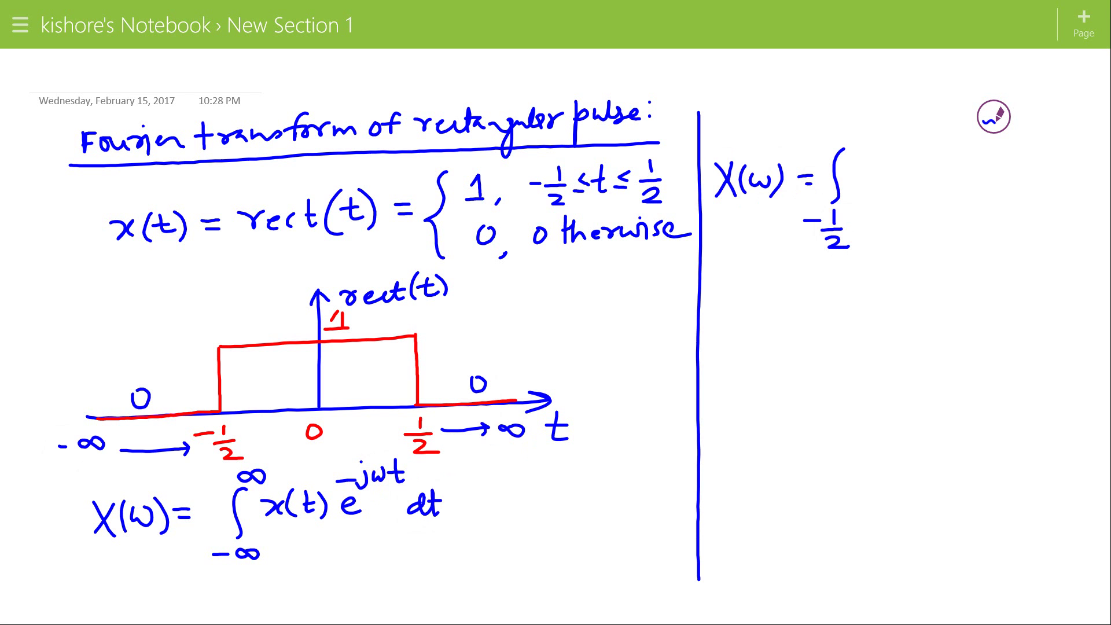
{"action": "mouse_move", "coordinate": [851, 107]}
{"action": "left_mouse_down"}
{"action": "mouse_move", "coordinate": [833, 123]}
{"action": "mouse_move", "coordinate": [862, 139]}
{"action": "left_mouse_up"}
{"action": "left_click_drag", "start_coordinate": [354, 322], "coordinate": [386, 314]}
{"action": "mouse_move", "coordinate": [858, 169]}
{"action": "left_mouse_down"}
{"action": "mouse_move", "coordinate": [866, 183]}
{"action": "mouse_move", "coordinate": [920, 178]}
{"action": "mouse_move", "coordinate": [912, 148]}
{"action": "mouse_move", "coordinate": [949, 152]}
{"action": "left_mouse_up"}
{"action": "left_click", "coordinate": [915, 127]}
{"action": "mouse_move", "coordinate": [943, 140]}
{"action": "left_mouse_down"}
{"action": "mouse_move", "coordinate": [960, 138]}
{"action": "mouse_move", "coordinate": [961, 179]}
{"action": "mouse_move", "coordinate": [975, 180]}
{"action": "left_mouse_up"}
{"action": "mouse_move", "coordinate": [985, 153]}
{"action": "left_mouse_down"}
{"action": "mouse_move", "coordinate": [984, 179]}
{"action": "mouse_move", "coordinate": [993, 173]}
{"action": "left_mouse_up"}
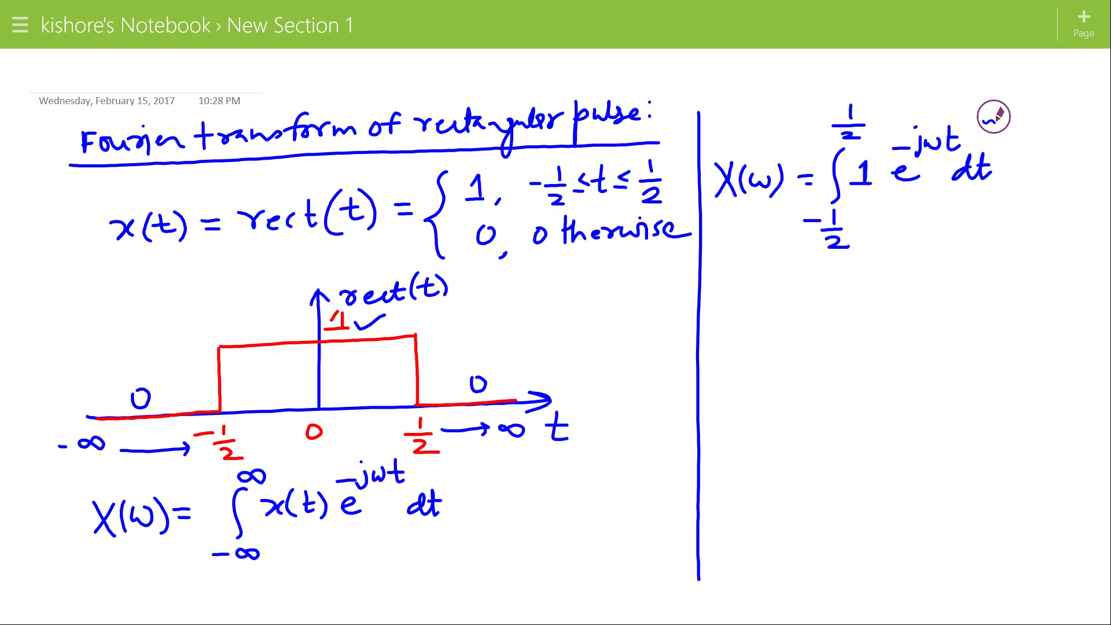
Begin a new line 'X(ω) = ∫' below the first result
{"action": "mouse_move", "coordinate": [719, 286]}
{"action": "left_mouse_down"}
{"action": "mouse_move", "coordinate": [734, 313]}
{"action": "mouse_move", "coordinate": [715, 318]}
{"action": "left_mouse_up"}
{"action": "mouse_move", "coordinate": [747, 287]}
{"action": "left_mouse_down"}
{"action": "mouse_move", "coordinate": [745, 315]}
{"action": "mouse_move", "coordinate": [773, 303]}
{"action": "mouse_move", "coordinate": [780, 314]}
{"action": "mouse_move", "coordinate": [806, 297]}
{"action": "left_mouse_up"}
{"action": "left_click_drag", "start_coordinate": [794, 305], "coordinate": [807, 305]}
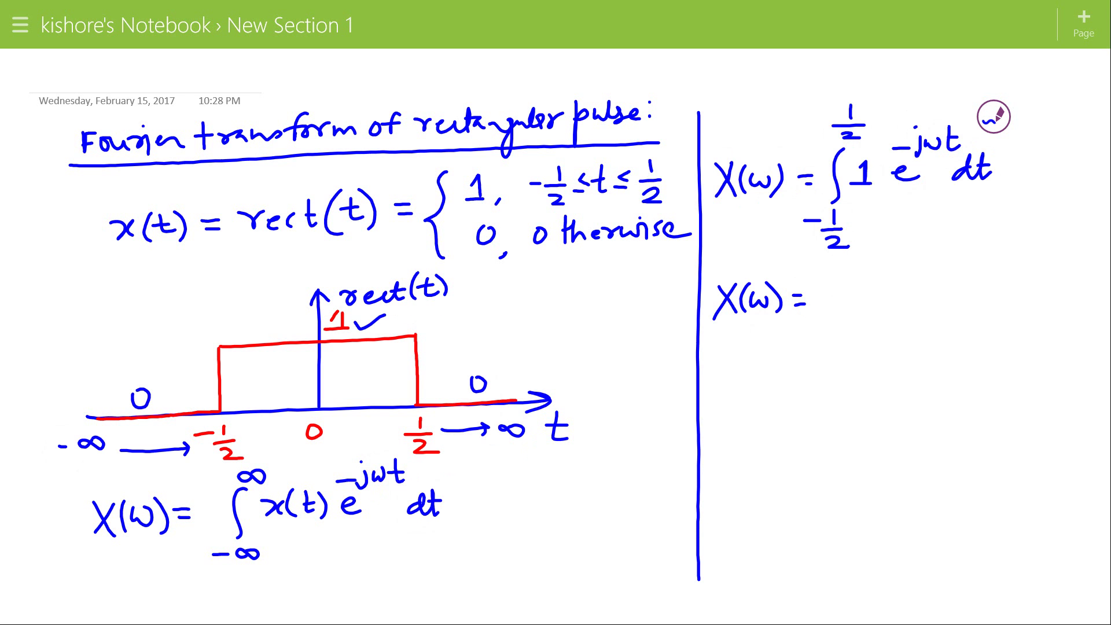
{"action": "left_click_drag", "start_coordinate": [867, 272], "coordinate": [858, 327]}
Erase the stray integral sign and switch back to the medium blue Pen 2
{"action": "left_click", "coordinate": [993, 117]}
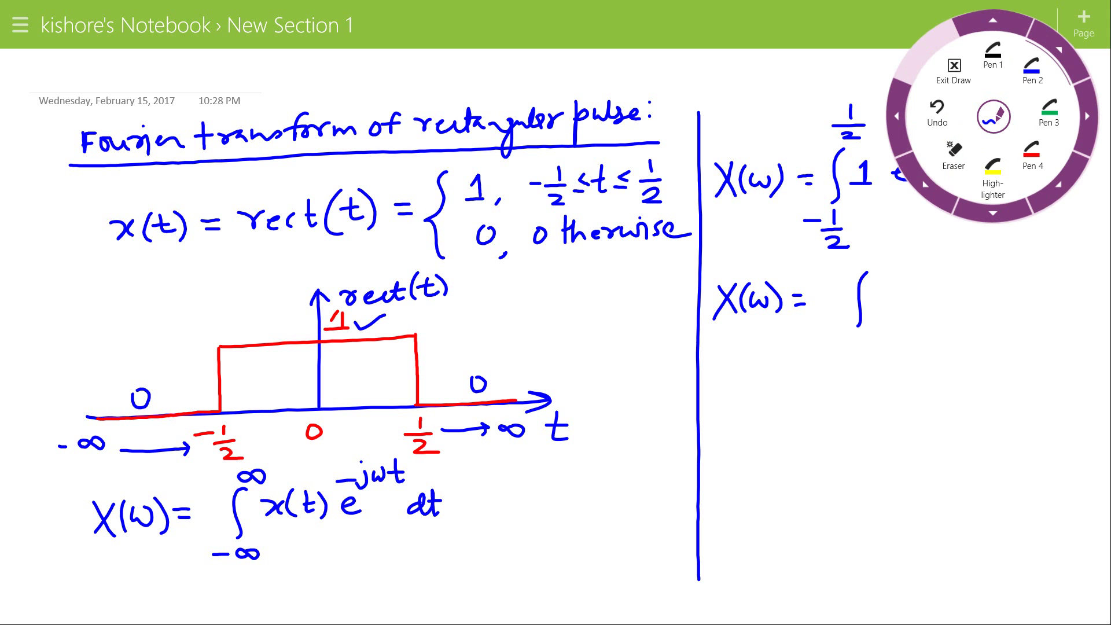
{"action": "left_click", "coordinate": [953, 150]}
{"action": "left_click", "coordinate": [861, 298]}
{"action": "left_click", "coordinate": [993, 117]}
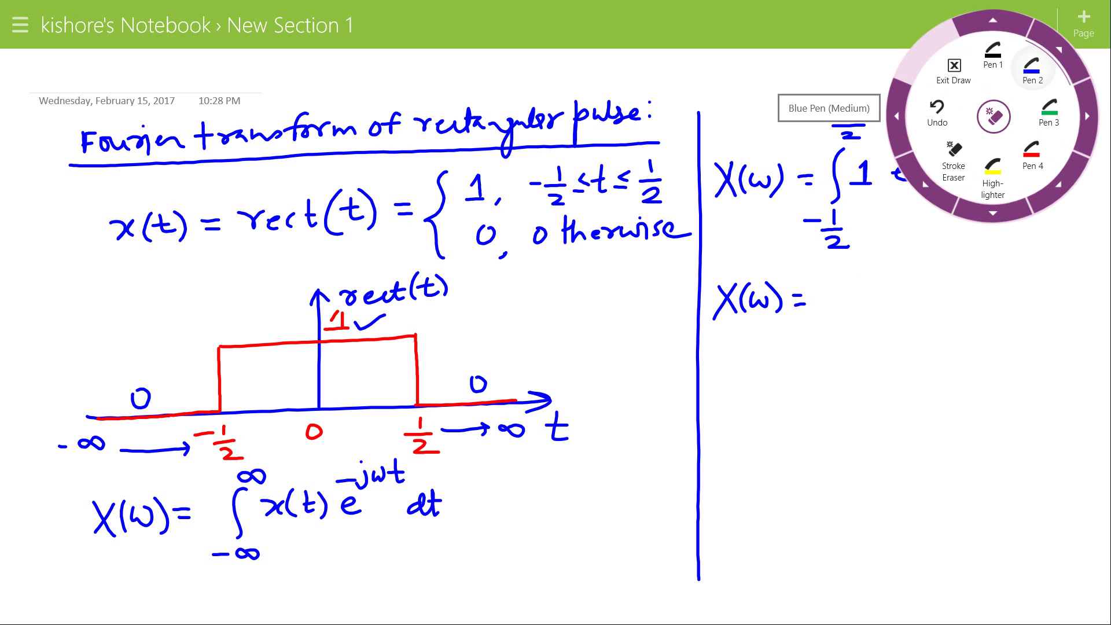
{"action": "left_click", "coordinate": [1032, 66]}
Write −1/(jω)[e^(−jωt)] evaluated between −½ and ½
{"action": "mouse_move", "coordinate": [854, 272]}
{"action": "left_mouse_down"}
{"action": "mouse_move", "coordinate": [856, 290]}
{"action": "mouse_move", "coordinate": [846, 286]}
{"action": "mouse_move", "coordinate": [873, 301]}
{"action": "left_mouse_up"}
{"action": "mouse_move", "coordinate": [852, 316]}
{"action": "left_mouse_down"}
{"action": "mouse_move", "coordinate": [837, 341]}
{"action": "mouse_move", "coordinate": [887, 315]}
{"action": "left_mouse_up"}
{"action": "left_click_drag", "start_coordinate": [919, 257], "coordinate": [912, 345]}
{"action": "left_click_drag", "start_coordinate": [924, 298], "coordinate": [947, 305]}
{"action": "mouse_move", "coordinate": [922, 273]}
{"action": "left_mouse_down"}
{"action": "mouse_move", "coordinate": [953, 250]}
{"action": "mouse_move", "coordinate": [968, 283]}
{"action": "mouse_move", "coordinate": [977, 262]}
{"action": "left_mouse_up"}
{"action": "left_click", "coordinate": [952, 251]}
{"action": "left_click_drag", "start_coordinate": [987, 250], "coordinate": [996, 275]}
{"action": "mouse_move", "coordinate": [978, 264]}
{"action": "left_mouse_down"}
{"action": "mouse_move", "coordinate": [1017, 261]}
{"action": "mouse_move", "coordinate": [1000, 340]}
{"action": "mouse_move", "coordinate": [1007, 352]}
{"action": "mouse_move", "coordinate": [1028, 345]}
{"action": "mouse_move", "coordinate": [1040, 369]}
{"action": "left_mouse_up"}
{"action": "left_click_drag", "start_coordinate": [1032, 222], "coordinate": [1050, 263]}
Write the third line X(ω) = −1/(jω)[e^(−jω/2) − e^(jω/2)]
{"action": "left_click_drag", "start_coordinate": [713, 401], "coordinate": [733, 438]}
{"action": "mouse_move", "coordinate": [731, 403]}
{"action": "left_mouse_down"}
{"action": "mouse_move", "coordinate": [731, 437]}
{"action": "mouse_move", "coordinate": [772, 422]}
{"action": "mouse_move", "coordinate": [748, 439]}
{"action": "left_mouse_up"}
{"action": "mouse_move", "coordinate": [767, 404]}
{"action": "left_mouse_down"}
{"action": "mouse_move", "coordinate": [771, 440]}
{"action": "mouse_move", "coordinate": [834, 410]}
{"action": "left_mouse_up"}
{"action": "mouse_move", "coordinate": [857, 391]}
{"action": "left_mouse_down"}
{"action": "mouse_move", "coordinate": [873, 420]}
{"action": "mouse_move", "coordinate": [840, 457]}
{"action": "mouse_move", "coordinate": [878, 438]}
{"action": "left_mouse_up"}
{"action": "mouse_move", "coordinate": [914, 374]}
{"action": "left_mouse_down"}
{"action": "mouse_move", "coordinate": [897, 457]}
{"action": "mouse_move", "coordinate": [915, 458]}
{"action": "mouse_move", "coordinate": [928, 438]}
{"action": "mouse_move", "coordinate": [937, 371]}
{"action": "mouse_move", "coordinate": [967, 396]}
{"action": "mouse_move", "coordinate": [952, 411]}
{"action": "mouse_move", "coordinate": [1035, 440]}
{"action": "left_mouse_up"}
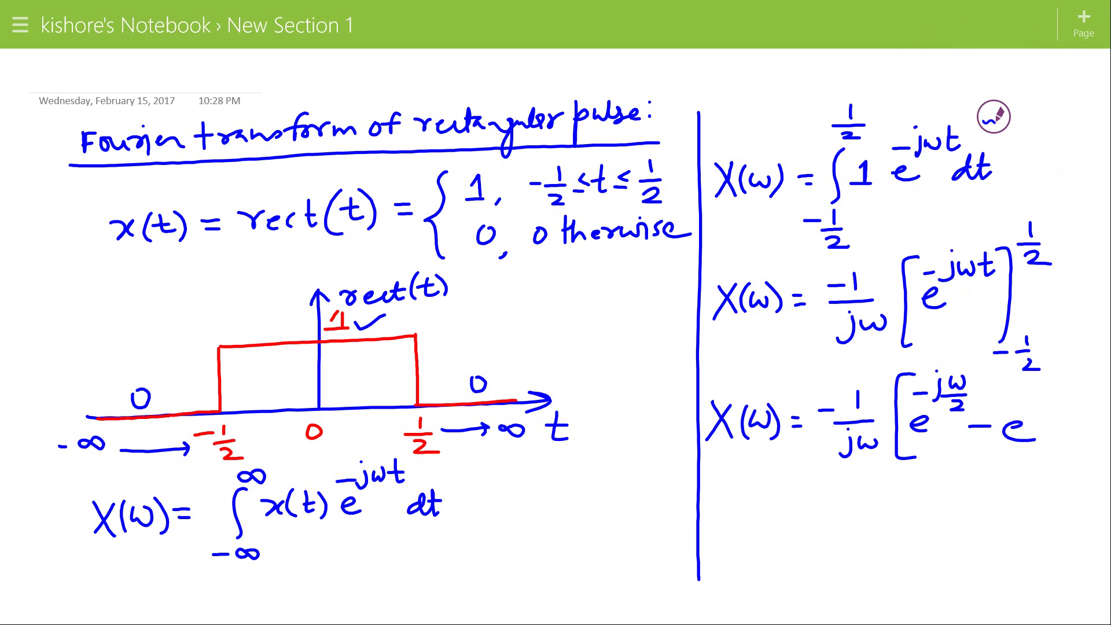
{"action": "mouse_move", "coordinate": [1026, 387]}
{"action": "left_mouse_down"}
{"action": "mouse_move", "coordinate": [1017, 406]}
{"action": "mouse_move", "coordinate": [1062, 385]}
{"action": "mouse_move", "coordinate": [1061, 403]}
{"action": "left_mouse_up"}
{"action": "left_click_drag", "start_coordinate": [1042, 407], "coordinate": [1057, 417]}
{"action": "mouse_move", "coordinate": [1060, 369]}
{"action": "left_mouse_down"}
{"action": "mouse_move", "coordinate": [1080, 379]}
{"action": "mouse_move", "coordinate": [1054, 457]}
{"action": "left_mouse_up"}
Write the fourth line X(ω) = (2/ω)[(e^(jω/2) − e^(−jω/2))/2j]
{"action": "mouse_move", "coordinate": [710, 519]}
{"action": "left_mouse_down"}
{"action": "mouse_move", "coordinate": [728, 546]}
{"action": "mouse_move", "coordinate": [709, 546]}
{"action": "mouse_move", "coordinate": [765, 522]}
{"action": "mouse_move", "coordinate": [736, 547]}
{"action": "left_mouse_up"}
{"action": "mouse_move", "coordinate": [768, 508]}
{"action": "left_mouse_down"}
{"action": "mouse_move", "coordinate": [772, 543]}
{"action": "mouse_move", "coordinate": [815, 524]}
{"action": "mouse_move", "coordinate": [816, 537]}
{"action": "left_mouse_up"}
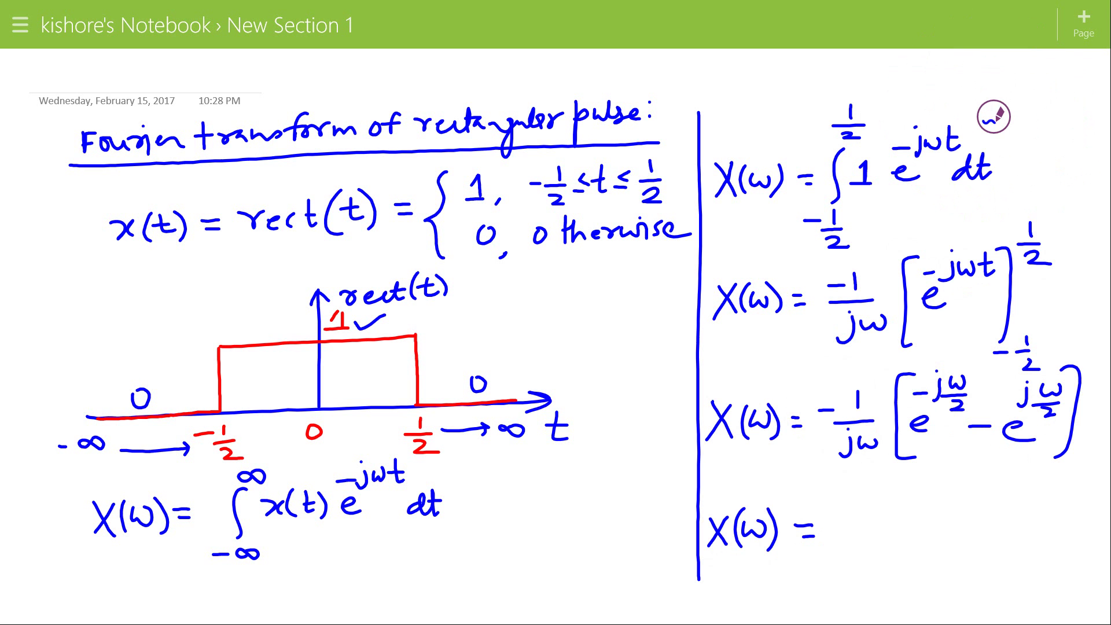
{"action": "mouse_move", "coordinate": [853, 506]}
{"action": "left_mouse_down"}
{"action": "mouse_move", "coordinate": [888, 521]}
{"action": "mouse_move", "coordinate": [871, 548]}
{"action": "mouse_move", "coordinate": [876, 533]}
{"action": "left_mouse_up"}
{"action": "left_click_drag", "start_coordinate": [923, 476], "coordinate": [918, 570]}
{"action": "left_click_drag", "start_coordinate": [919, 523], "coordinate": [1048, 518]}
{"action": "mouse_move", "coordinate": [927, 507]}
{"action": "left_mouse_down"}
{"action": "mouse_move", "coordinate": [958, 511]}
{"action": "mouse_move", "coordinate": [948, 490]}
{"action": "mouse_move", "coordinate": [980, 462]}
{"action": "mouse_move", "coordinate": [982, 497]}
{"action": "mouse_move", "coordinate": [1041, 507]}
{"action": "mouse_move", "coordinate": [1030, 475]}
{"action": "mouse_move", "coordinate": [1032, 485]}
{"action": "mouse_move", "coordinate": [1066, 463]}
{"action": "left_mouse_up"}
{"action": "mouse_move", "coordinate": [1045, 479]}
{"action": "left_mouse_down"}
{"action": "mouse_move", "coordinate": [1073, 491]}
{"action": "mouse_move", "coordinate": [1090, 464]}
{"action": "mouse_move", "coordinate": [1044, 570]}
{"action": "left_mouse_up"}
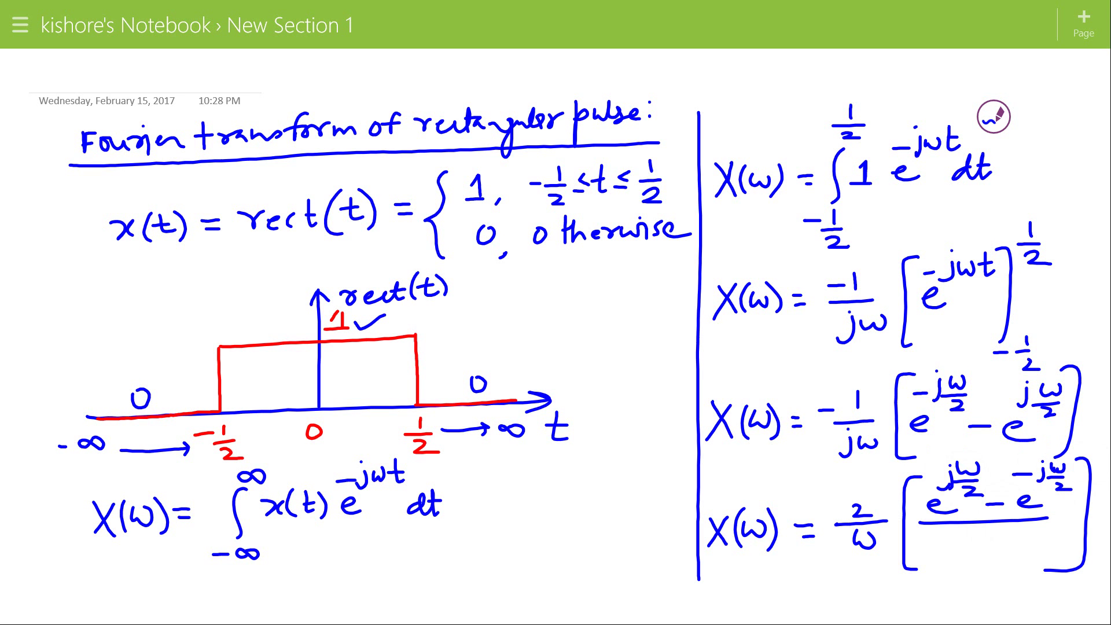
{"action": "left_click_drag", "start_coordinate": [953, 538], "coordinate": [982, 565]}
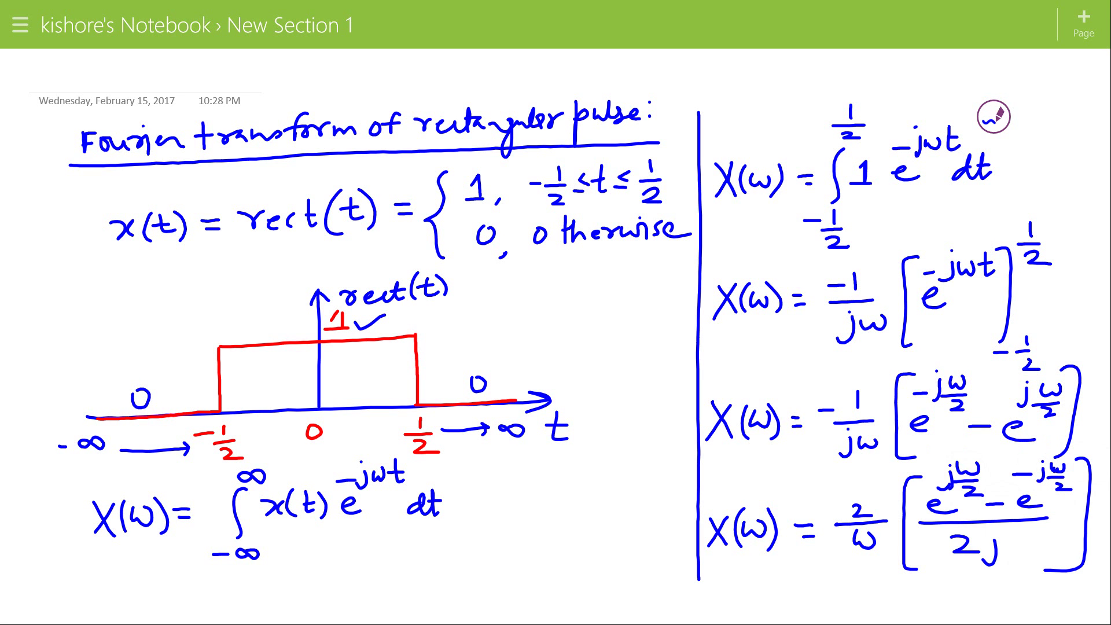
Leave Draw mode, scroll the page, and re-enter drawing from the page's radial menu
{"action": "left_click", "coordinate": [994, 116]}
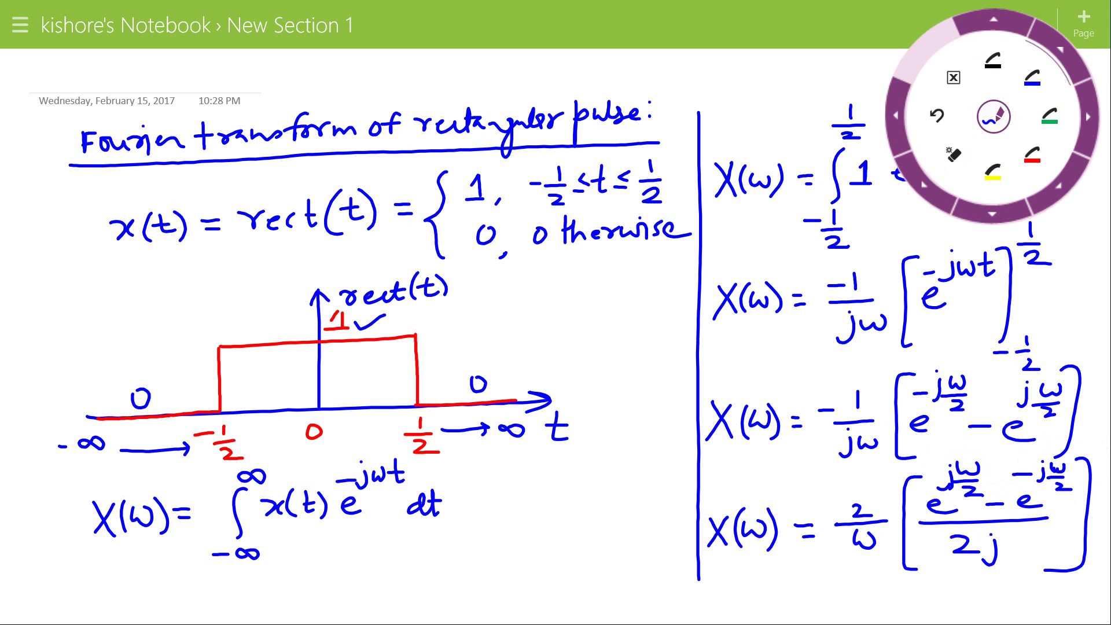
{"action": "left_click", "coordinate": [938, 64]}
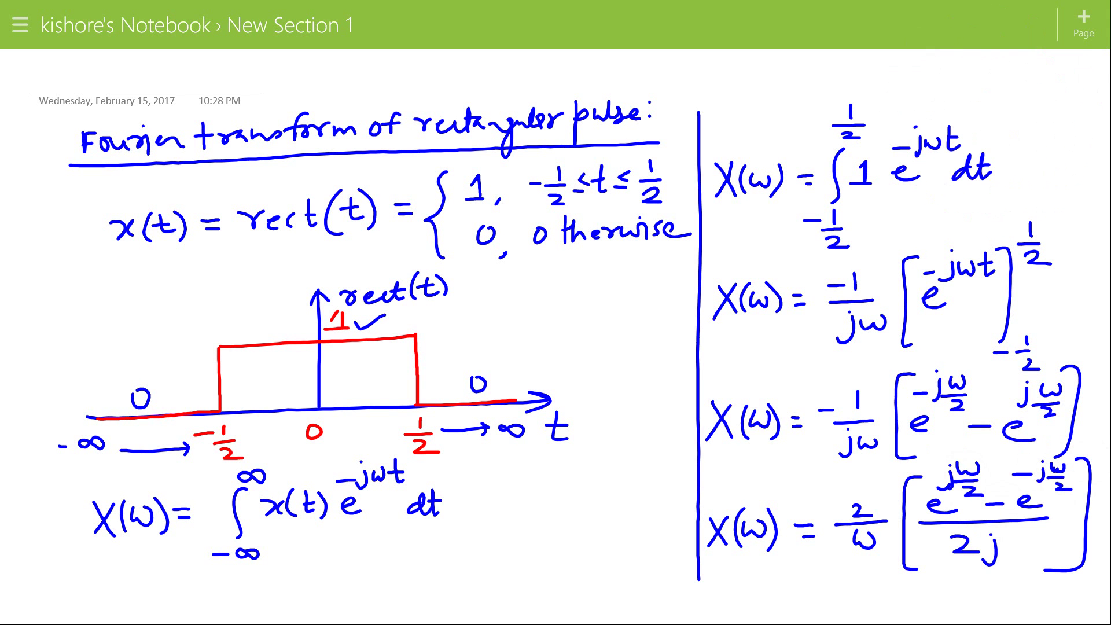
{"action": "scroll", "coordinate": [553, 338], "scroll_direction": "down", "scroll_amount": 3}
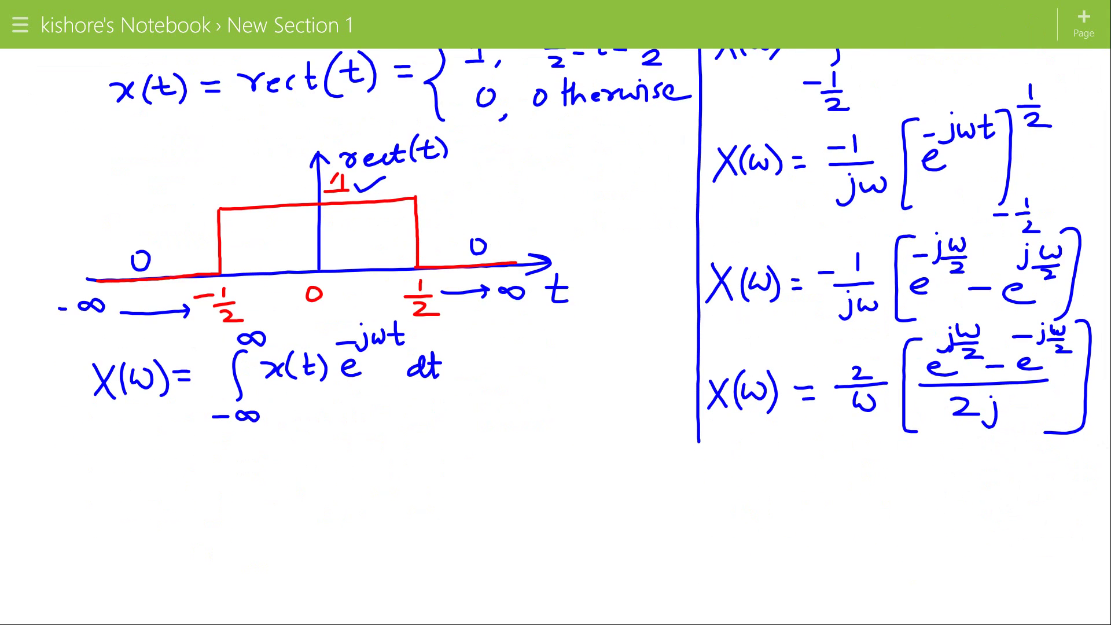
{"action": "left_click", "coordinate": [911, 103]}
{"action": "left_click", "coordinate": [994, 208]}
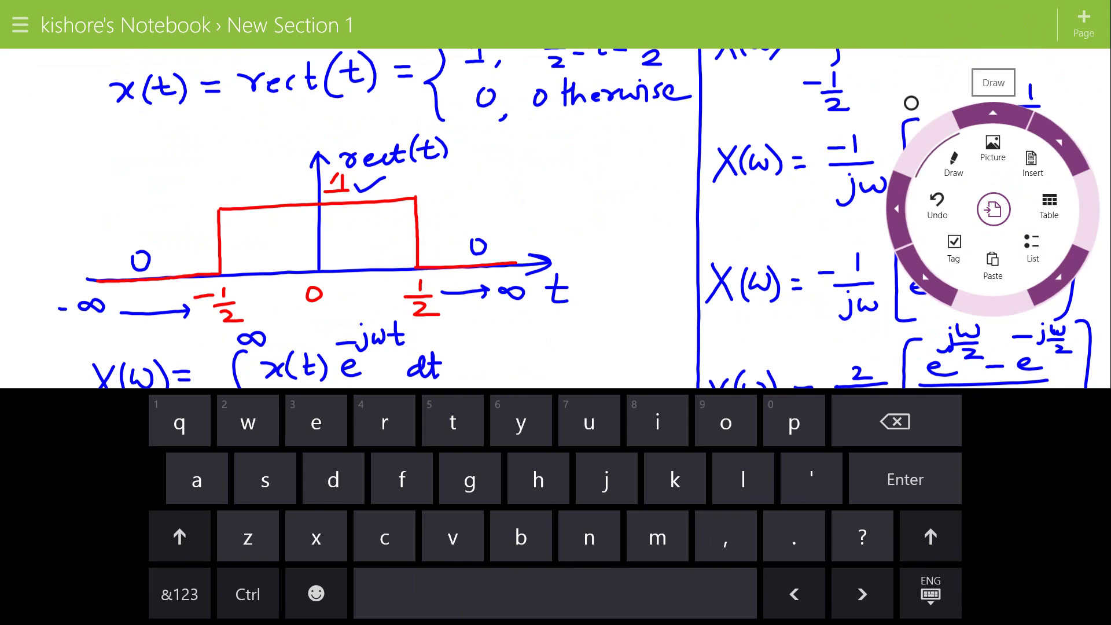
{"action": "left_click", "coordinate": [953, 163]}
Ink X(ω) = (2/ω) sin(ω/2) below the last equation, then scroll down to blank space
{"action": "mouse_move", "coordinate": [713, 483]}
{"action": "left_mouse_down"}
{"action": "mouse_move", "coordinate": [734, 518]}
{"action": "mouse_move", "coordinate": [711, 518]}
{"action": "left_mouse_up"}
{"action": "mouse_move", "coordinate": [746, 492]}
{"action": "left_mouse_down"}
{"action": "mouse_move", "coordinate": [770, 490]}
{"action": "mouse_move", "coordinate": [743, 518]}
{"action": "left_mouse_up"}
{"action": "left_click_drag", "start_coordinate": [781, 484], "coordinate": [779, 521]}
{"action": "mouse_move", "coordinate": [802, 494]}
{"action": "left_mouse_down"}
{"action": "mouse_move", "coordinate": [817, 502]}
{"action": "mouse_move", "coordinate": [880, 488]}
{"action": "mouse_move", "coordinate": [880, 501]}
{"action": "mouse_move", "coordinate": [909, 483]}
{"action": "mouse_move", "coordinate": [900, 491]}
{"action": "left_mouse_up"}
{"action": "mouse_move", "coordinate": [930, 478]}
{"action": "left_mouse_down"}
{"action": "mouse_move", "coordinate": [932, 490]}
{"action": "mouse_move", "coordinate": [951, 489]}
{"action": "mouse_move", "coordinate": [992, 463]}
{"action": "mouse_move", "coordinate": [994, 504]}
{"action": "left_mouse_up"}
{"action": "left_click_drag", "start_coordinate": [1003, 454], "coordinate": [1001, 515]}
{"action": "mouse_move", "coordinate": [970, 449]}
{"action": "left_mouse_down"}
{"action": "mouse_move", "coordinate": [960, 464]}
{"action": "mouse_move", "coordinate": [968, 511]}
{"action": "left_mouse_up"}
{"action": "left_click", "coordinate": [993, 116]}
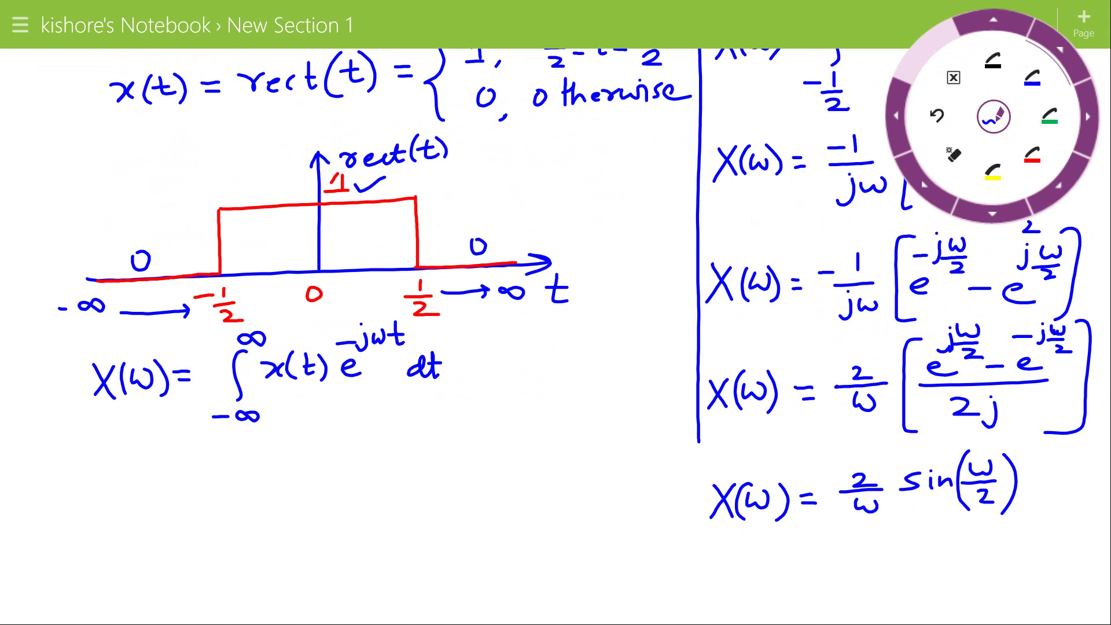
{"action": "left_click", "coordinate": [1005, 112]}
{"action": "scroll", "coordinate": [555, 336], "scroll_direction": "down", "scroll_amount": 10}
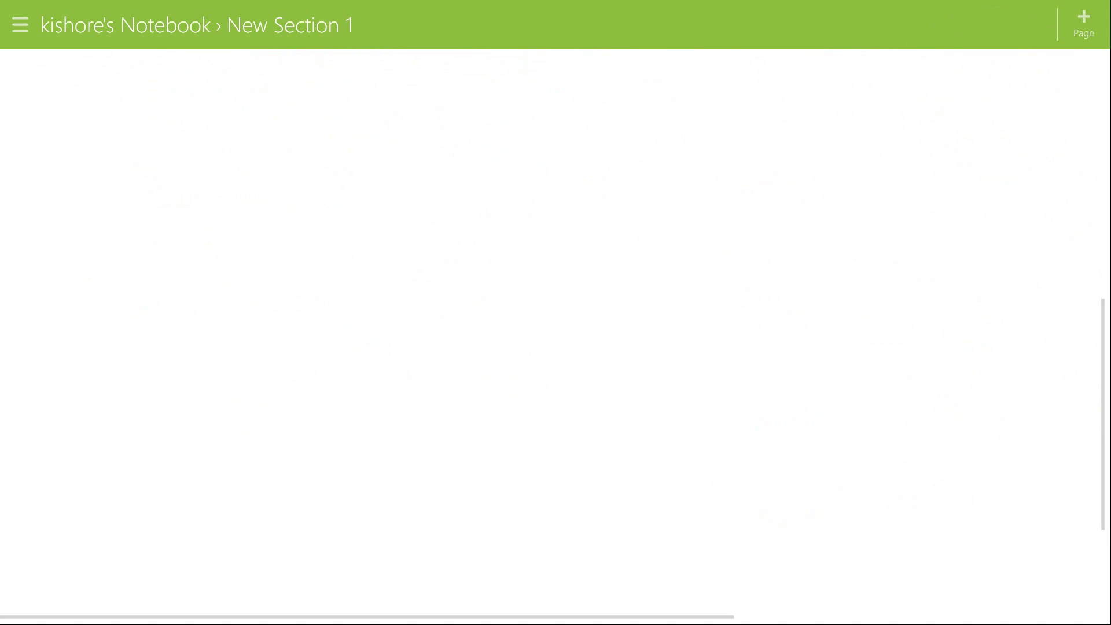
Return to drawing and write 'X(ω) =' at the top of the blank space
{"action": "left_click", "coordinate": [1017, 116]}
{"action": "left_click", "coordinate": [993, 225]}
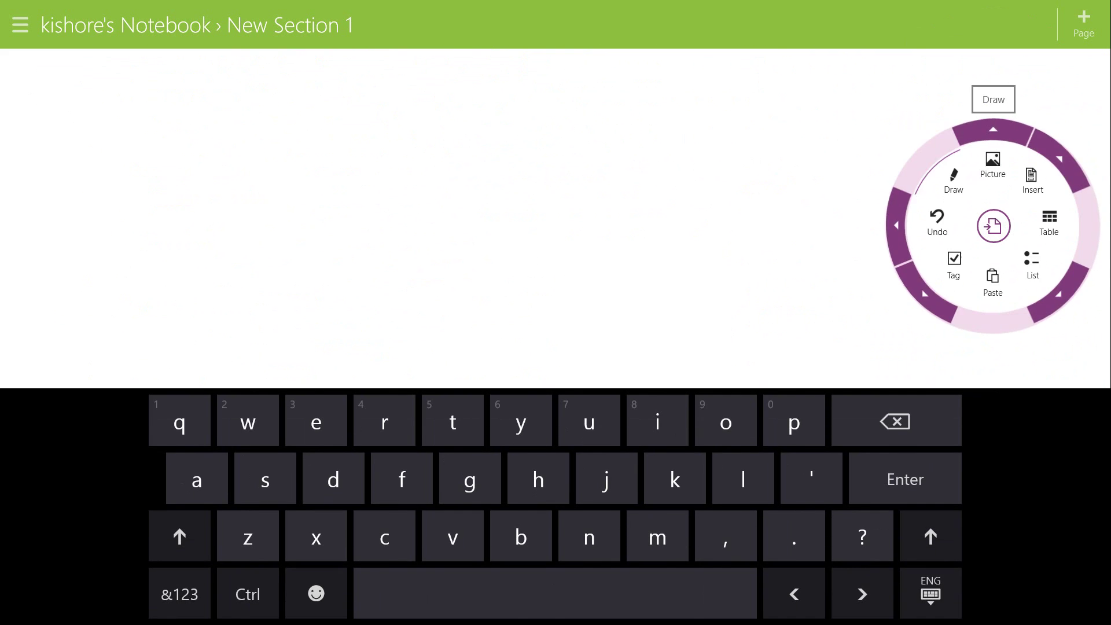
{"action": "left_click", "coordinate": [953, 179]}
{"action": "left_click_drag", "start_coordinate": [86, 91], "coordinate": [108, 123]}
{"action": "mouse_move", "coordinate": [111, 91]}
{"action": "left_mouse_down"}
{"action": "mouse_move", "coordinate": [82, 126]}
{"action": "mouse_move", "coordinate": [149, 96]}
{"action": "mouse_move", "coordinate": [121, 126]}
{"action": "left_mouse_up"}
{"action": "left_click_drag", "start_coordinate": [154, 86], "coordinate": [155, 121]}
{"action": "left_click_drag", "start_coordinate": [177, 103], "coordinate": [189, 107]}
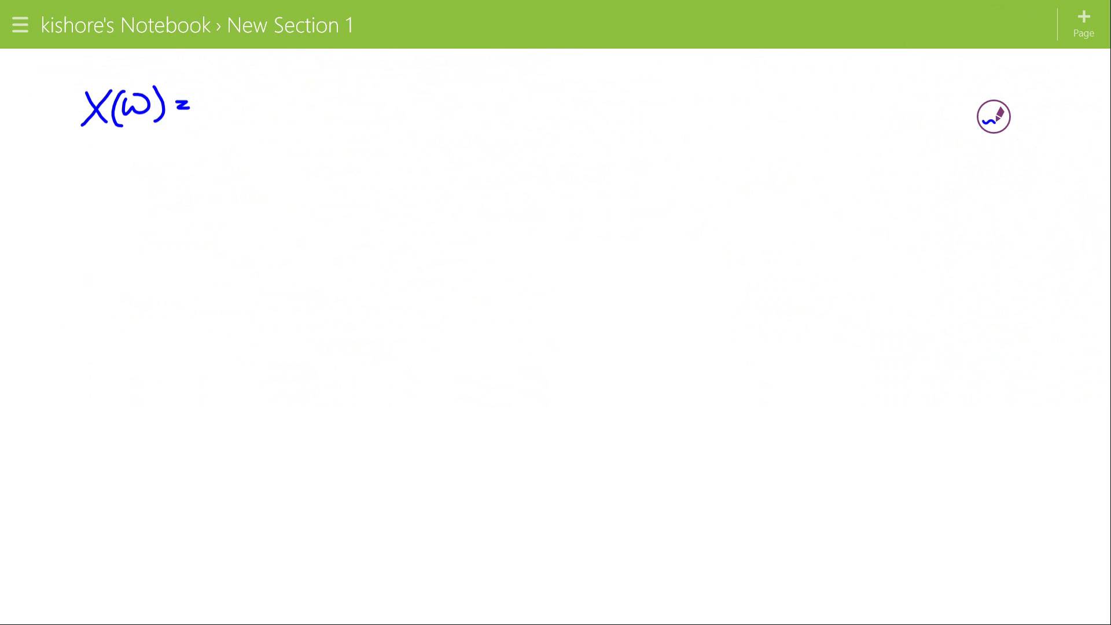
Write sin(ω/2) over ω/2 as the right-hand side
{"action": "left_click_drag", "start_coordinate": [254, 68], "coordinate": [231, 88]}
{"action": "mouse_move", "coordinate": [261, 68]}
{"action": "left_mouse_down"}
{"action": "mouse_move", "coordinate": [262, 86]}
{"action": "mouse_move", "coordinate": [286, 85]}
{"action": "mouse_move", "coordinate": [329, 60]}
{"action": "left_mouse_up"}
{"action": "mouse_move", "coordinate": [302, 76]}
{"action": "left_mouse_down"}
{"action": "mouse_move", "coordinate": [332, 74]}
{"action": "mouse_move", "coordinate": [337, 90]}
{"action": "left_mouse_up"}
{"action": "left_click_drag", "start_coordinate": [219, 101], "coordinate": [345, 97]}
{"action": "mouse_move", "coordinate": [273, 112]}
{"action": "left_mouse_down"}
{"action": "mouse_move", "coordinate": [299, 115]}
{"action": "mouse_move", "coordinate": [288, 115]}
{"action": "left_mouse_up"}
{"action": "mouse_move", "coordinate": [259, 132]}
{"action": "left_mouse_down"}
{"action": "mouse_move", "coordinate": [307, 129]}
{"action": "mouse_move", "coordinate": [289, 141]}
{"action": "mouse_move", "coordinate": [300, 151]}
{"action": "left_mouse_up"}
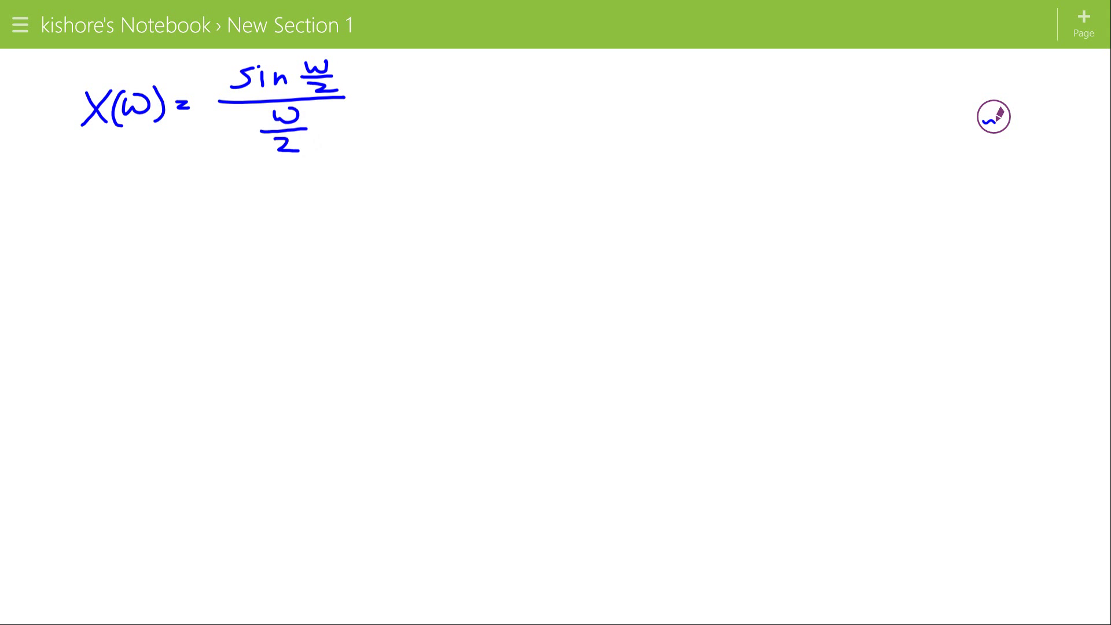
{"action": "left_click", "coordinate": [994, 116]}
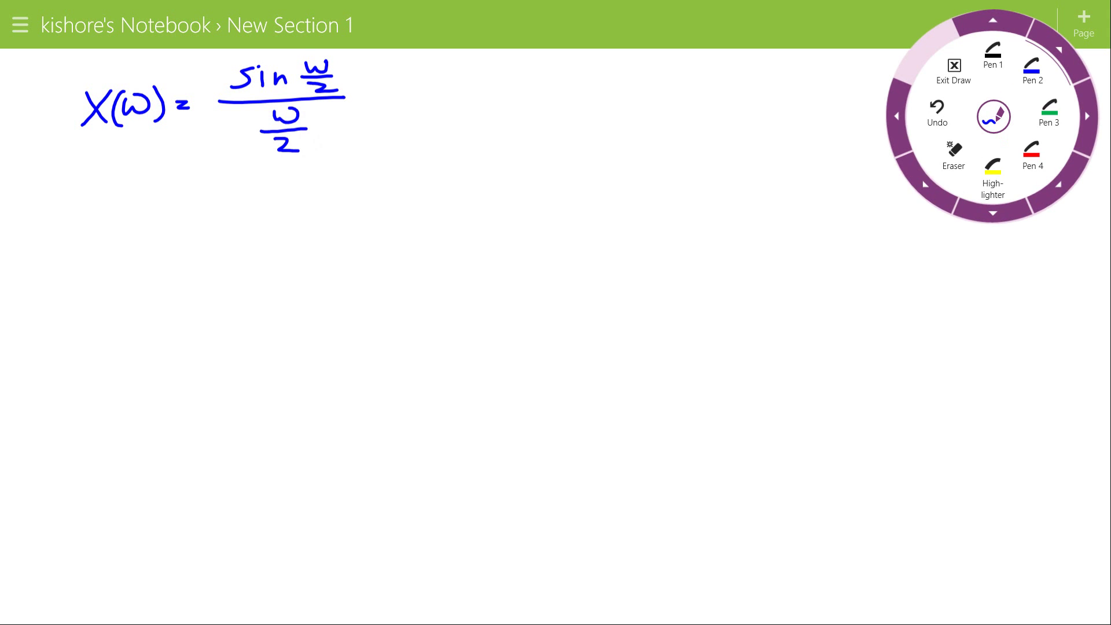
Write the substitution ω = 2πf below the sinc-form formula
{"action": "left_click", "coordinate": [994, 116]}
{"action": "mouse_move", "coordinate": [123, 190]}
{"action": "left_mouse_down"}
{"action": "mouse_move", "coordinate": [136, 207]}
{"action": "mouse_move", "coordinate": [150, 189]}
{"action": "left_mouse_up"}
{"action": "left_click_drag", "start_coordinate": [161, 192], "coordinate": [175, 199]}
{"action": "left_click_drag", "start_coordinate": [185, 188], "coordinate": [209, 200]}
{"action": "mouse_move", "coordinate": [216, 185]}
{"action": "left_mouse_down"}
{"action": "mouse_move", "coordinate": [216, 200]}
{"action": "mouse_move", "coordinate": [229, 184]}
{"action": "left_mouse_up"}
{"action": "mouse_move", "coordinate": [225, 185]}
{"action": "left_mouse_down"}
{"action": "mouse_move", "coordinate": [237, 203]}
{"action": "mouse_move", "coordinate": [253, 188]}
{"action": "left_mouse_up"}
{"action": "mouse_move", "coordinate": [54, 257]}
{"action": "left_mouse_down"}
{"action": "mouse_move", "coordinate": [71, 291]}
{"action": "mouse_move", "coordinate": [54, 293]}
{"action": "left_mouse_up"}
Write X(f) = sin(πf)/(πf) on the next line
{"action": "mouse_move", "coordinate": [96, 267]}
{"action": "left_mouse_down"}
{"action": "mouse_move", "coordinate": [93, 286]}
{"action": "mouse_move", "coordinate": [115, 254]}
{"action": "left_mouse_up"}
{"action": "mouse_move", "coordinate": [97, 270]}
{"action": "left_mouse_down"}
{"action": "mouse_move", "coordinate": [108, 268]}
{"action": "mouse_move", "coordinate": [85, 289]}
{"action": "left_mouse_up"}
{"action": "left_click_drag", "start_coordinate": [110, 249], "coordinate": [121, 289]}
{"action": "left_click_drag", "start_coordinate": [138, 265], "coordinate": [156, 264]}
{"action": "left_click_drag", "start_coordinate": [140, 276], "coordinate": [156, 275]}
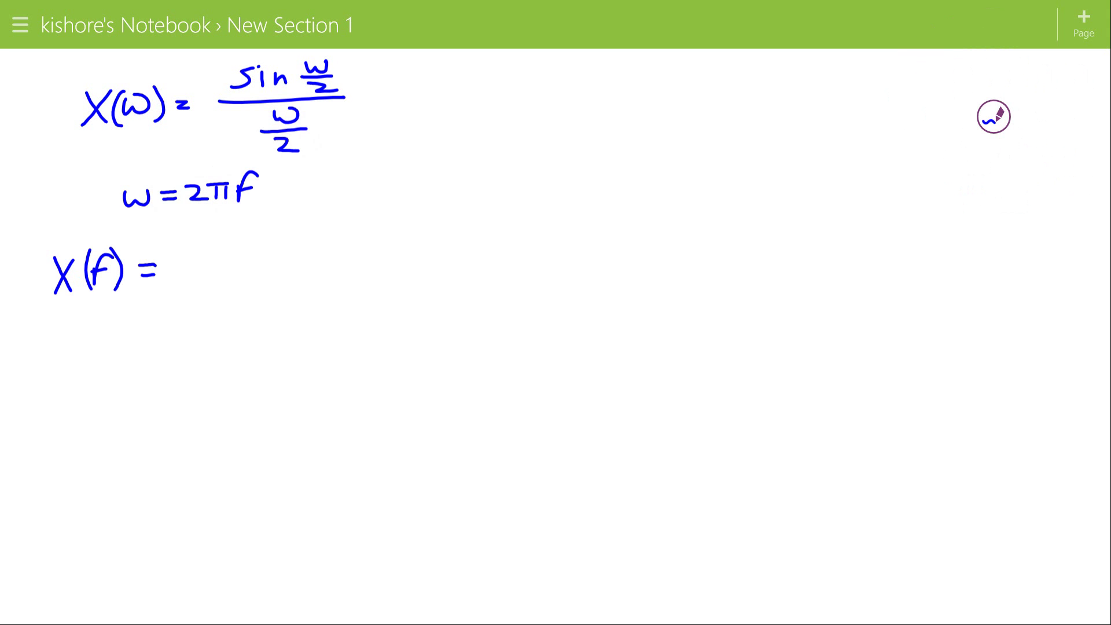
{"action": "mouse_move", "coordinate": [230, 239]}
{"action": "left_mouse_down"}
{"action": "mouse_move", "coordinate": [213, 259]}
{"action": "mouse_move", "coordinate": [284, 256]}
{"action": "mouse_move", "coordinate": [288, 239]}
{"action": "left_mouse_up"}
{"action": "left_click", "coordinate": [240, 238]}
{"action": "mouse_move", "coordinate": [310, 232]}
{"action": "left_mouse_down"}
{"action": "mouse_move", "coordinate": [296, 257]}
{"action": "mouse_move", "coordinate": [307, 246]}
{"action": "left_mouse_up"}
{"action": "left_click_drag", "start_coordinate": [189, 274], "coordinate": [317, 268]}
{"action": "mouse_move", "coordinate": [245, 282]}
{"action": "left_mouse_down"}
{"action": "mouse_move", "coordinate": [244, 297]}
{"action": "mouse_move", "coordinate": [255, 295]}
{"action": "left_mouse_up"}
{"action": "mouse_move", "coordinate": [231, 285]}
{"action": "left_mouse_down"}
{"action": "mouse_move", "coordinate": [272, 280]}
{"action": "mouse_move", "coordinate": [278, 298]}
{"action": "left_mouse_up"}
{"action": "left_click_drag", "start_coordinate": [268, 288], "coordinate": [289, 286]}
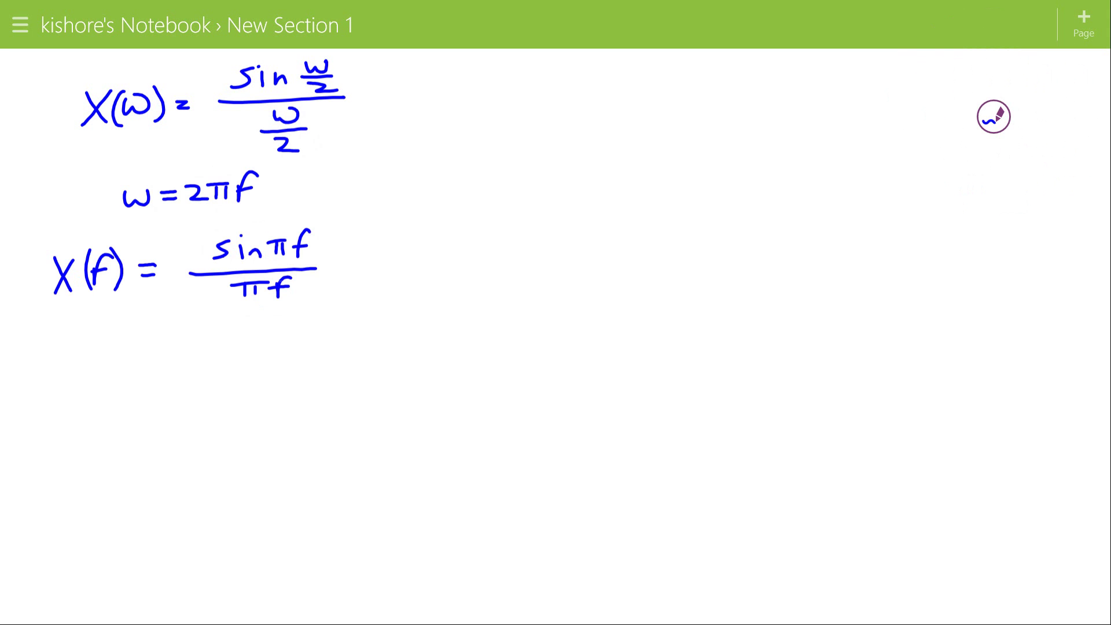
Begin another line 'X(f) = sin(' below
{"action": "left_click_drag", "start_coordinate": [61, 358], "coordinate": [86, 387]}
{"action": "mouse_move", "coordinate": [84, 357]}
{"action": "left_mouse_down"}
{"action": "mouse_move", "coordinate": [63, 389]}
{"action": "mouse_move", "coordinate": [121, 367]}
{"action": "left_mouse_up"}
{"action": "mouse_move", "coordinate": [196, 359]}
{"action": "left_mouse_down"}
{"action": "mouse_move", "coordinate": [169, 376]}
{"action": "mouse_move", "coordinate": [208, 354]}
{"action": "left_mouse_up"}
{"action": "left_click_drag", "start_coordinate": [219, 375], "coordinate": [234, 376]}
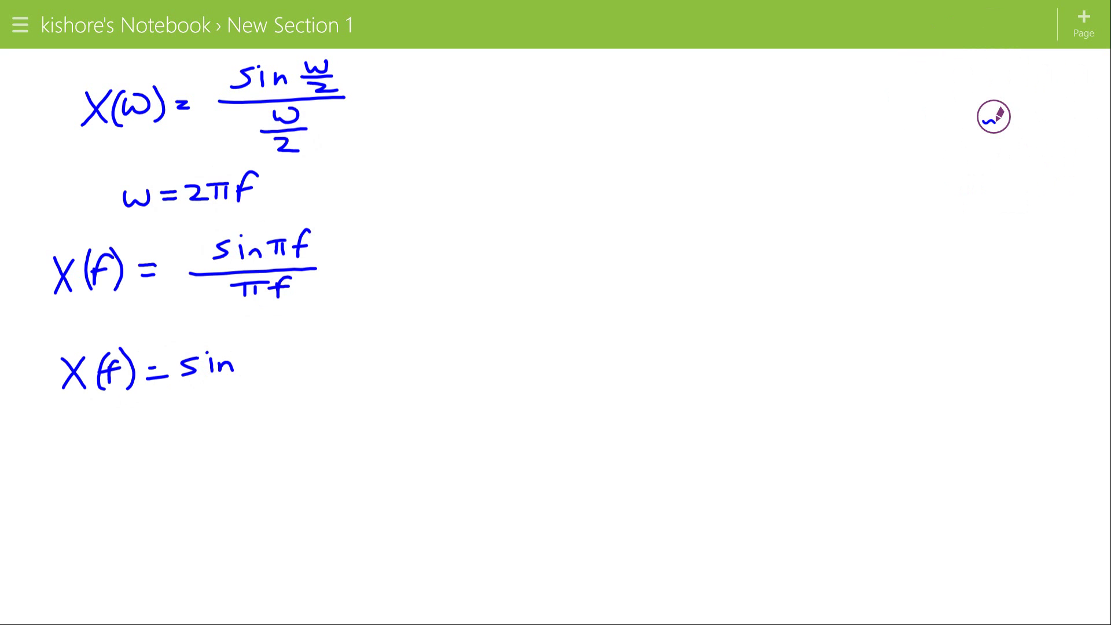
{"action": "left_click_drag", "start_coordinate": [254, 338], "coordinate": [249, 378]}
Stroke-erase the stray parenthesis, return to Pen 2, and complete X(f) = sinc(f)
{"action": "left_click", "coordinate": [994, 117]}
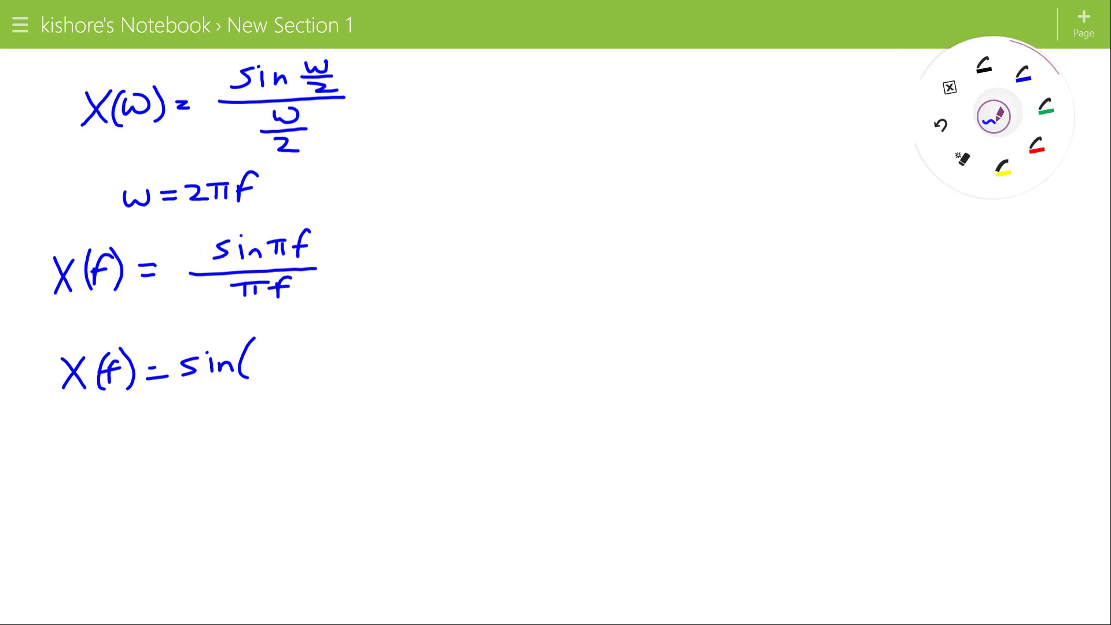
{"action": "left_click", "coordinate": [931, 118]}
{"action": "left_click", "coordinate": [252, 356]}
{"action": "left_click", "coordinate": [993, 116]}
{"action": "left_click", "coordinate": [1033, 66]}
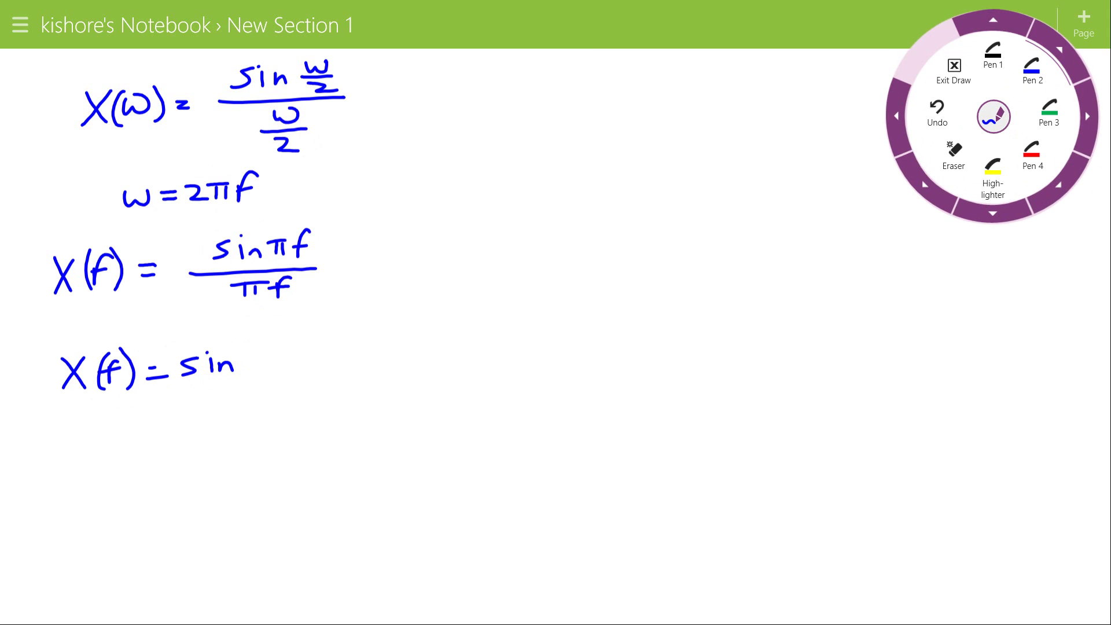
{"action": "mouse_move", "coordinate": [256, 360]}
{"action": "left_mouse_down"}
{"action": "mouse_move", "coordinate": [272, 389]}
{"action": "mouse_move", "coordinate": [301, 344]}
{"action": "mouse_move", "coordinate": [298, 359]}
{"action": "left_mouse_up"}
{"action": "left_click_drag", "start_coordinate": [307, 338], "coordinate": [288, 390]}
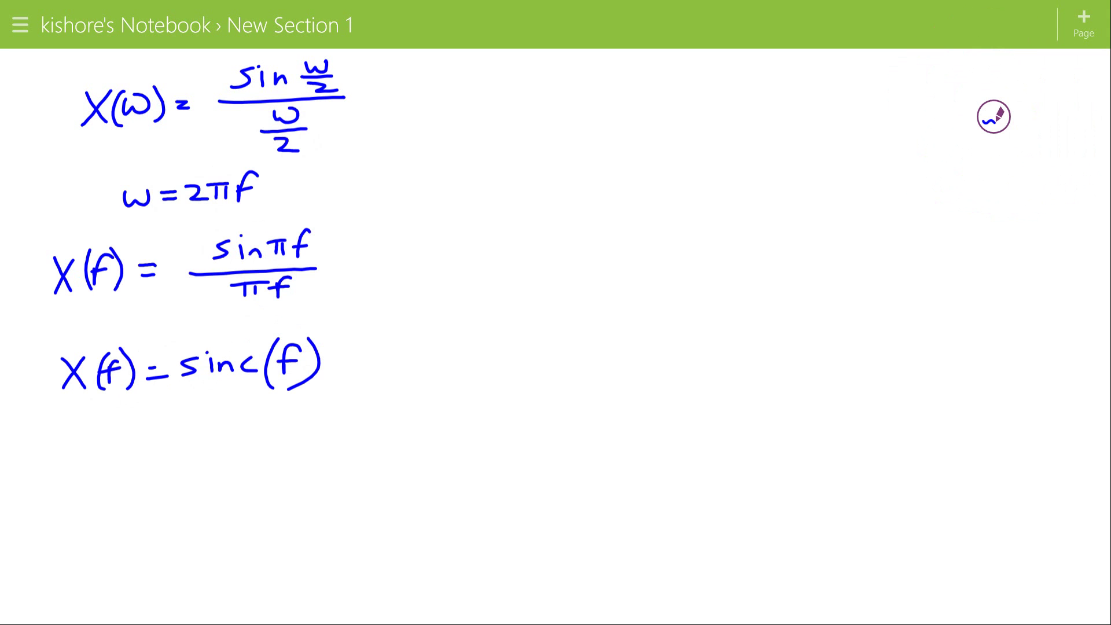
Write 'rect(t) ↔ sinc' with a double-headed arrow below the sinc(f) line
{"action": "mouse_move", "coordinate": [43, 442]}
{"action": "left_mouse_down"}
{"action": "mouse_move", "coordinate": [67, 440]}
{"action": "mouse_move", "coordinate": [89, 457]}
{"action": "mouse_move", "coordinate": [116, 441]}
{"action": "mouse_move", "coordinate": [118, 460]}
{"action": "left_mouse_up"}
{"action": "mouse_move", "coordinate": [95, 447]}
{"action": "left_mouse_down"}
{"action": "mouse_move", "coordinate": [161, 454]}
{"action": "mouse_move", "coordinate": [134, 459]}
{"action": "left_mouse_up"}
{"action": "mouse_move", "coordinate": [141, 442]}
{"action": "left_mouse_down"}
{"action": "mouse_move", "coordinate": [162, 440]}
{"action": "mouse_move", "coordinate": [167, 457]}
{"action": "mouse_move", "coordinate": [268, 441]}
{"action": "left_mouse_up"}
{"action": "mouse_move", "coordinate": [261, 435]}
{"action": "left_mouse_down"}
{"action": "mouse_move", "coordinate": [270, 441]}
{"action": "mouse_move", "coordinate": [245, 453]}
{"action": "left_mouse_up"}
{"action": "left_click_drag", "start_coordinate": [207, 428], "coordinate": [209, 452]}
{"action": "mouse_move", "coordinate": [313, 428]}
{"action": "left_mouse_down"}
{"action": "mouse_move", "coordinate": [297, 446]}
{"action": "mouse_move", "coordinate": [370, 444]}
{"action": "left_mouse_up"}
{"action": "left_click", "coordinate": [328, 428]}
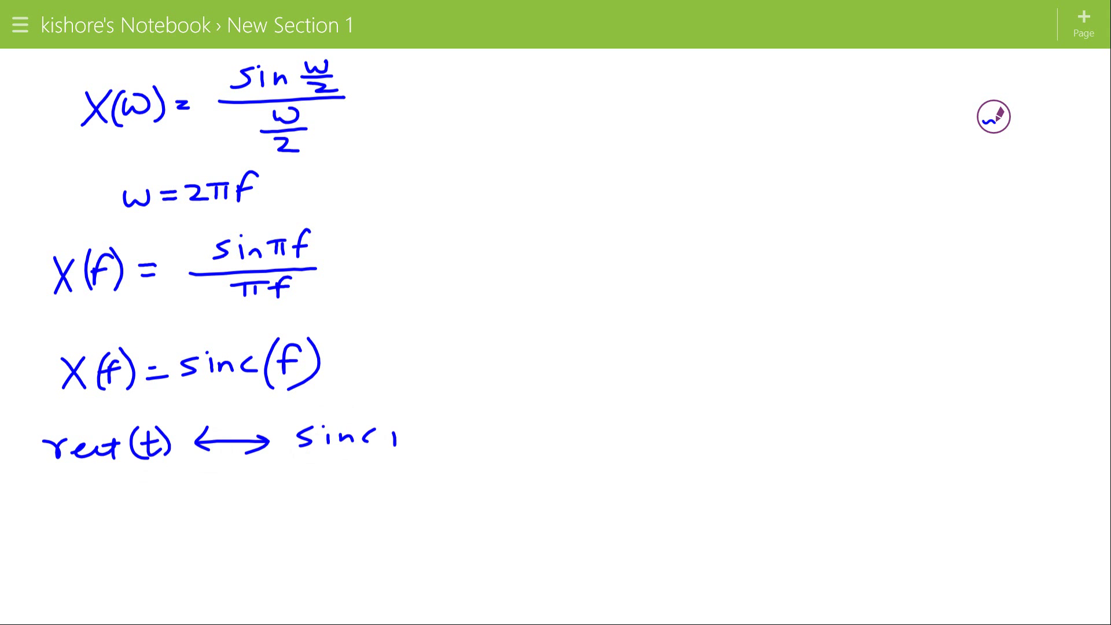